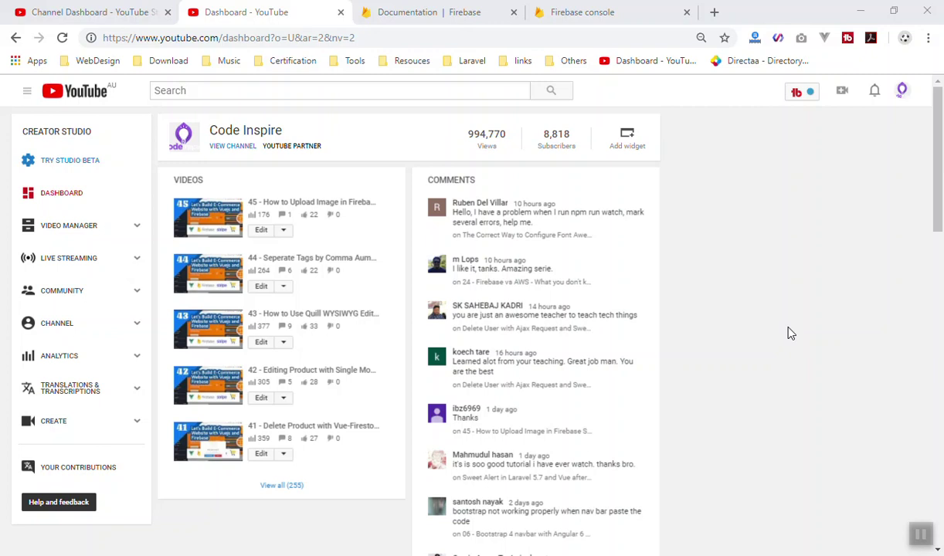
- Compare the new Studio and classic dashboards, then point out the ar and nv address parameters
click(85, 12)
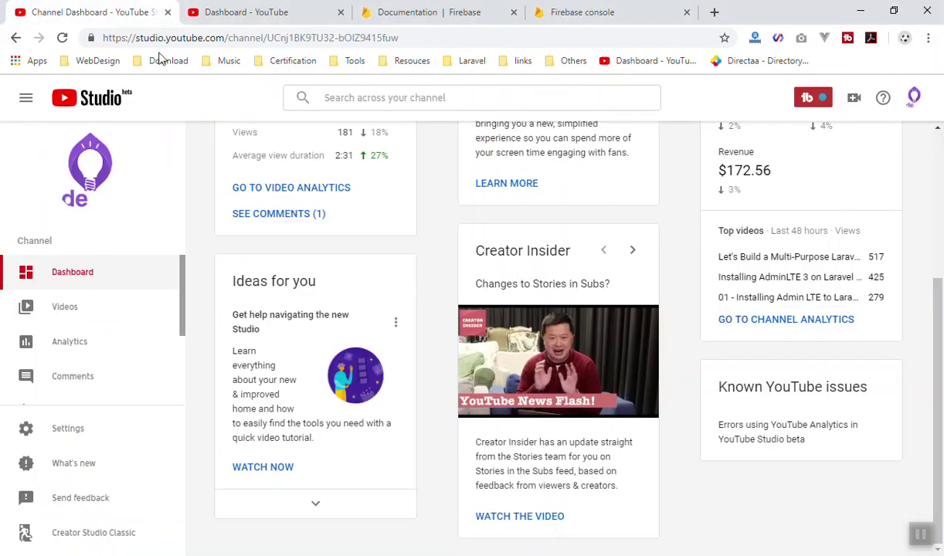
scroll(545, 221, up, 5)
scroll(494, 309, down, 2)
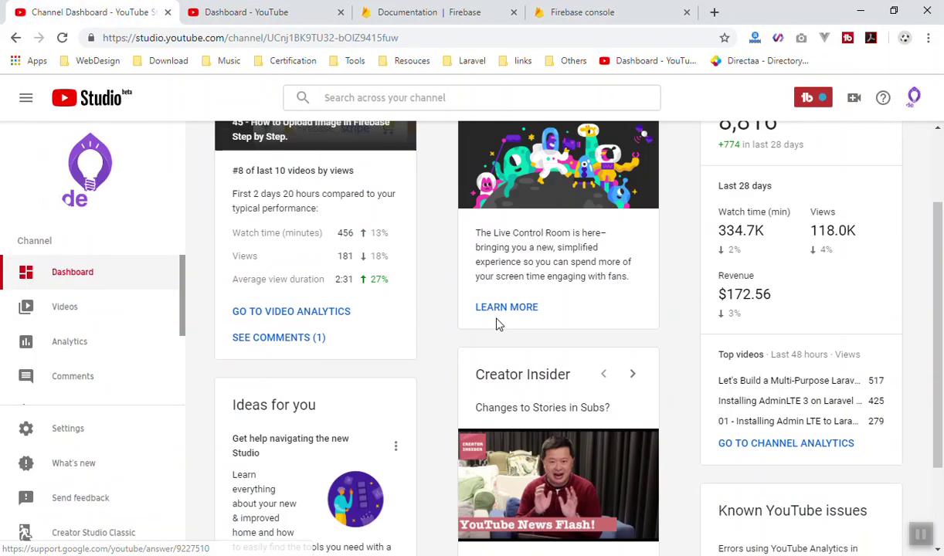
scroll(494, 324, up, 2)
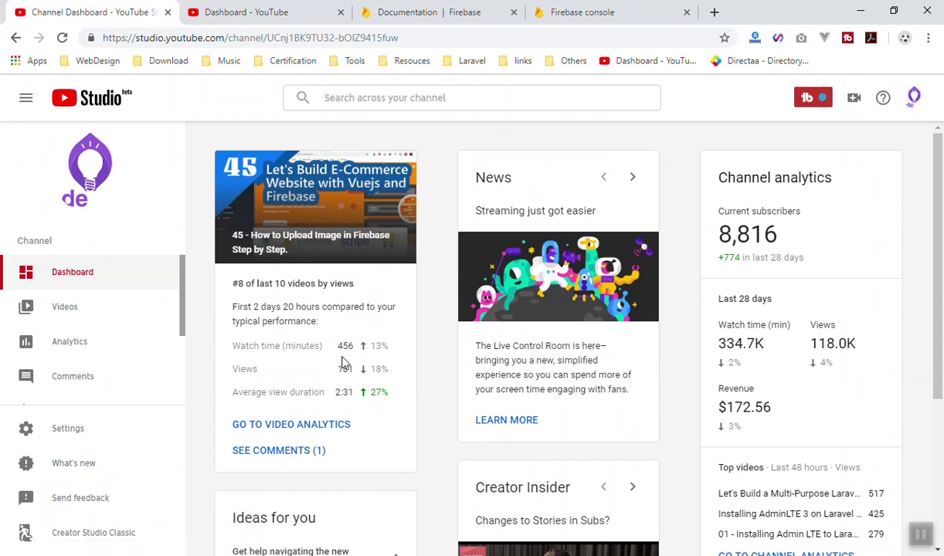
click(259, 11)
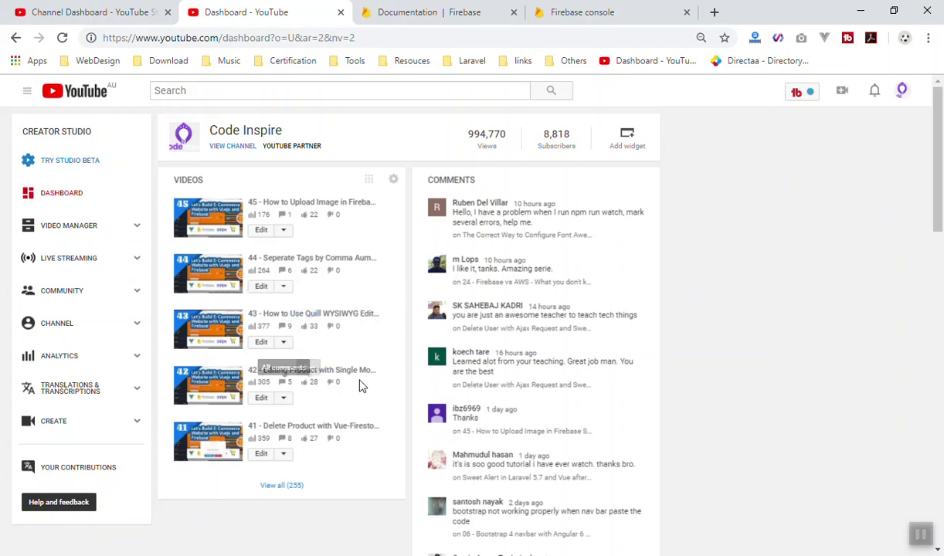
mouse_move(541, 179)
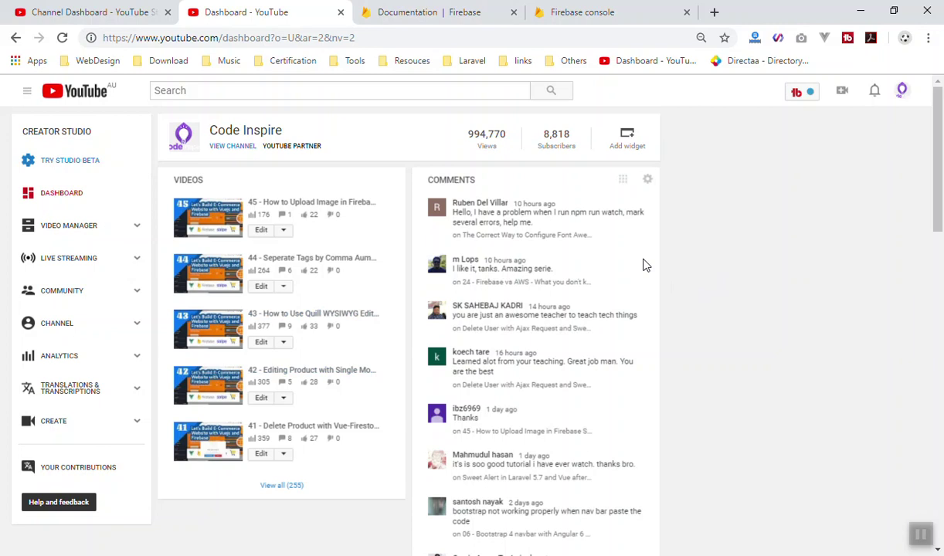
drag(295, 38, 379, 31)
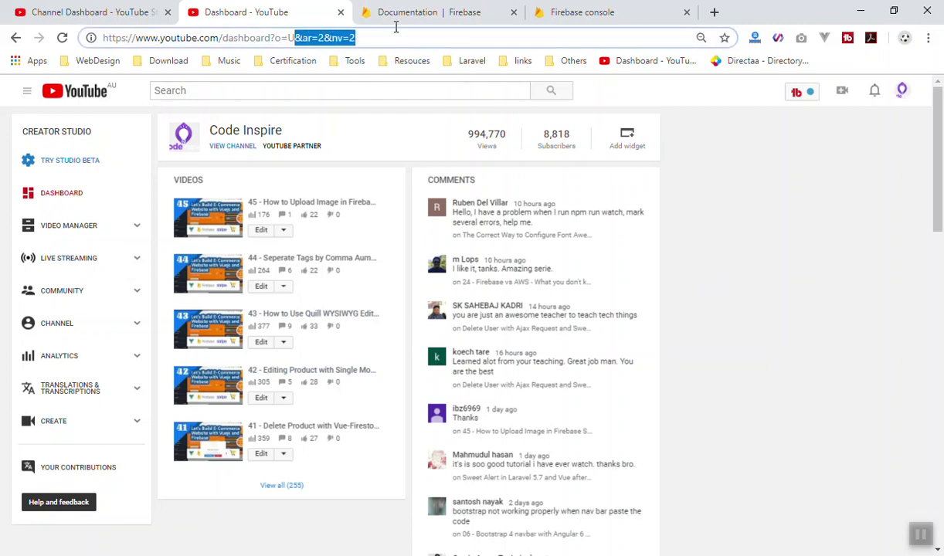
click(395, 36)
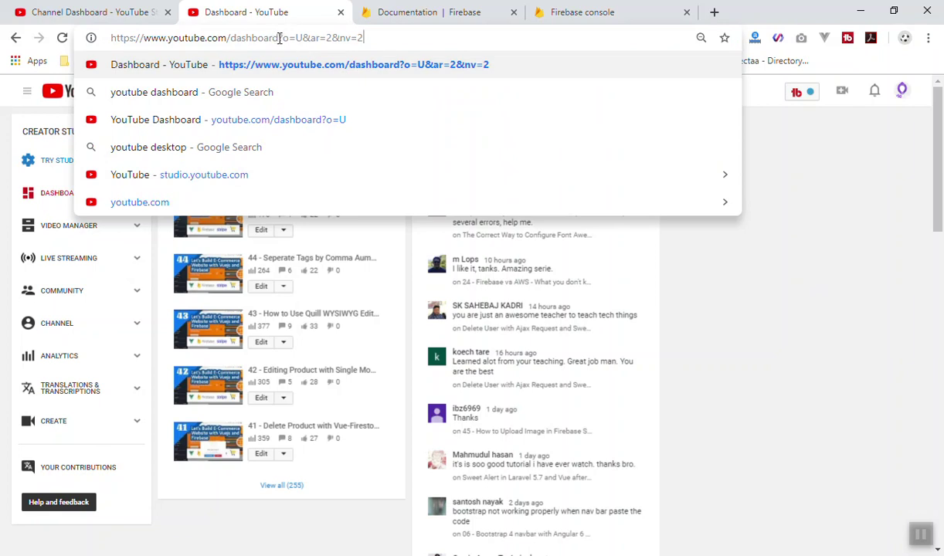
- Point out the o=U value and nv=2 parameter, leaving the caret at the address end
drag(296, 38, 311, 40)
click(313, 38)
drag(340, 37, 387, 40)
click(387, 38)
- Delete the 2 to make nv=1, load it, and point out 'YouTube Studio' in the banner
key(BackSpace)
text(1)
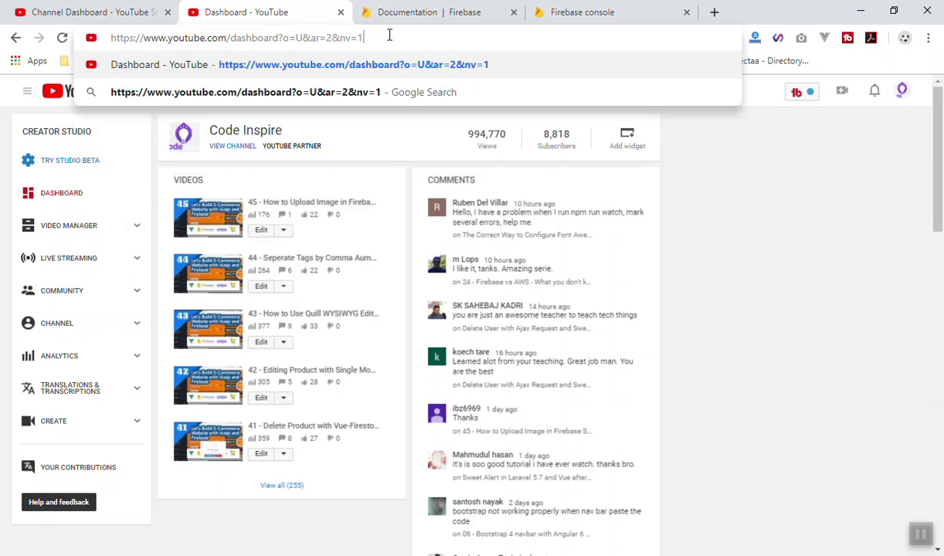
key(Return)
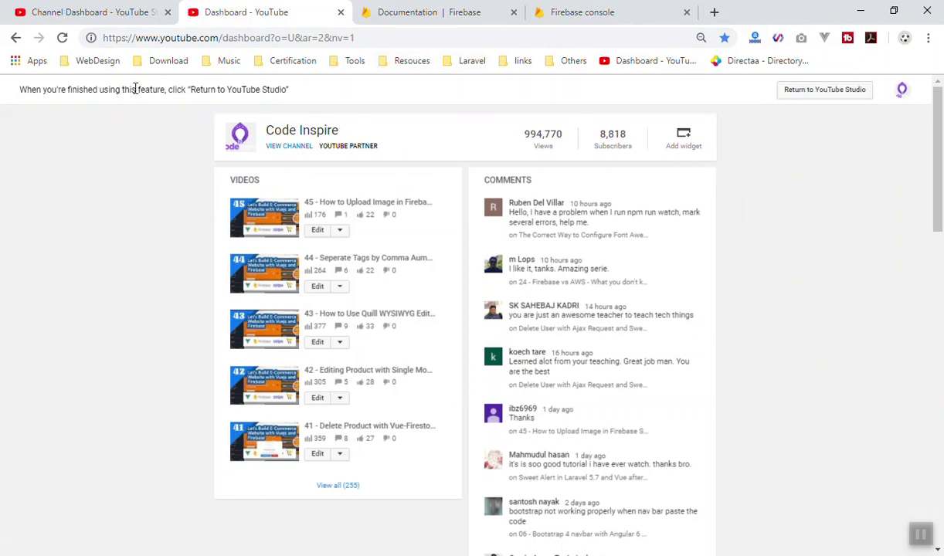
drag(228, 89, 290, 89)
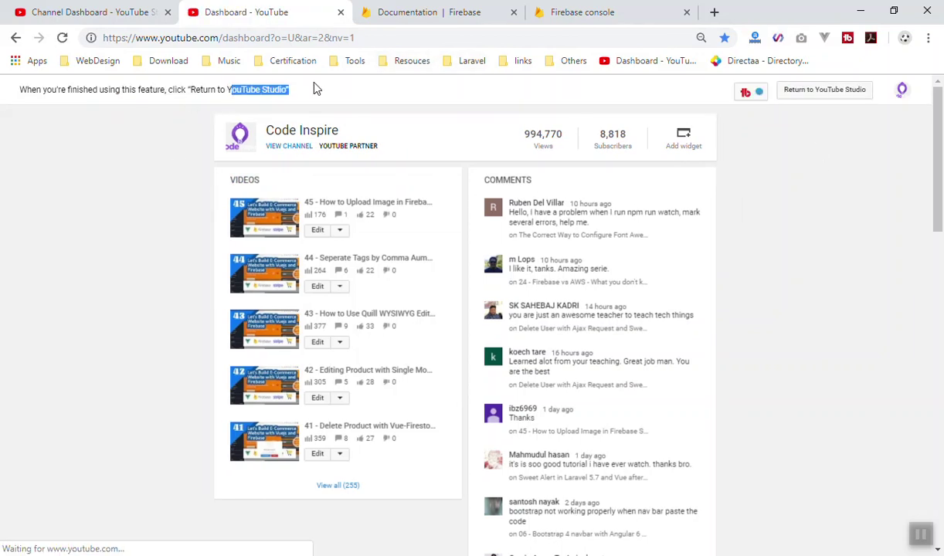
click(824, 258)
- Replace the 1 with 2, reload the nv=2 address, then select and deselect the address
drag(356, 37, 349, 37)
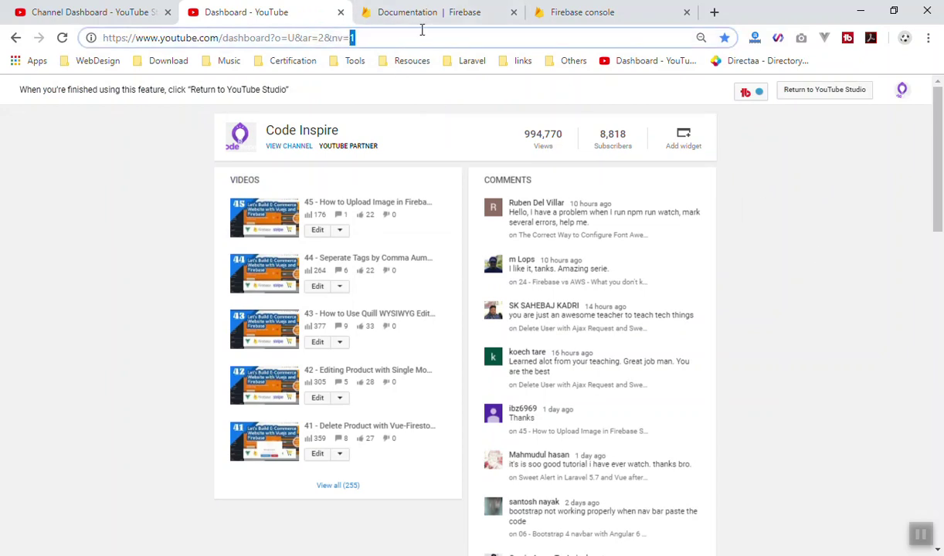
text(2)
key(Return)
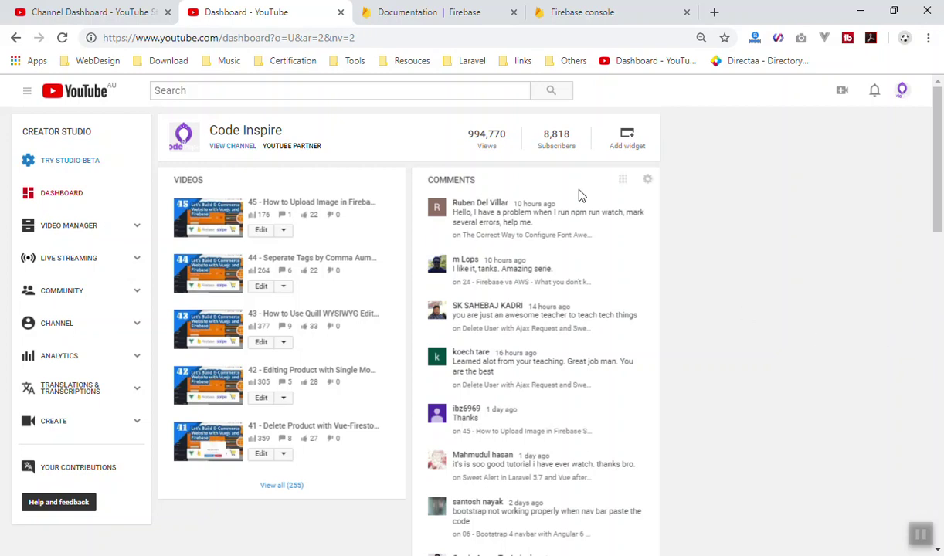
click(363, 37)
click(757, 176)
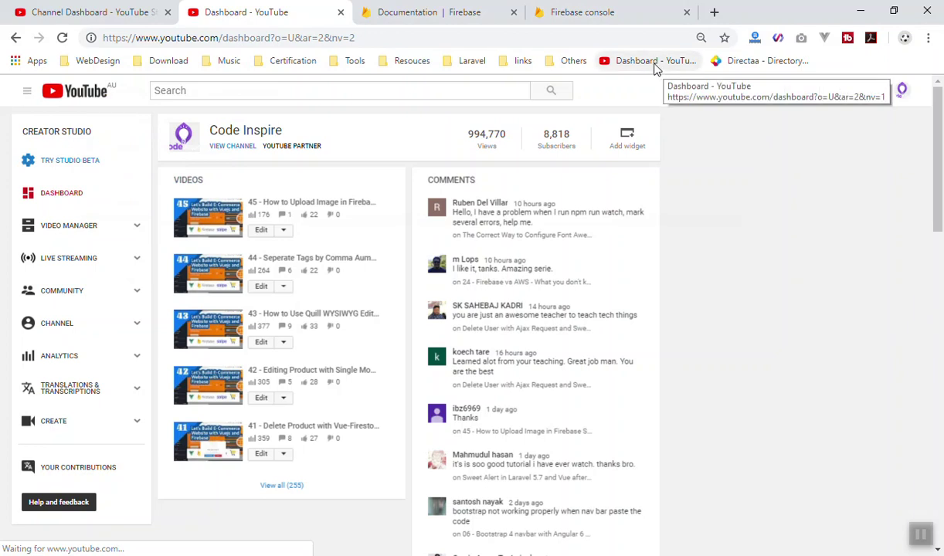
click(93, 12)
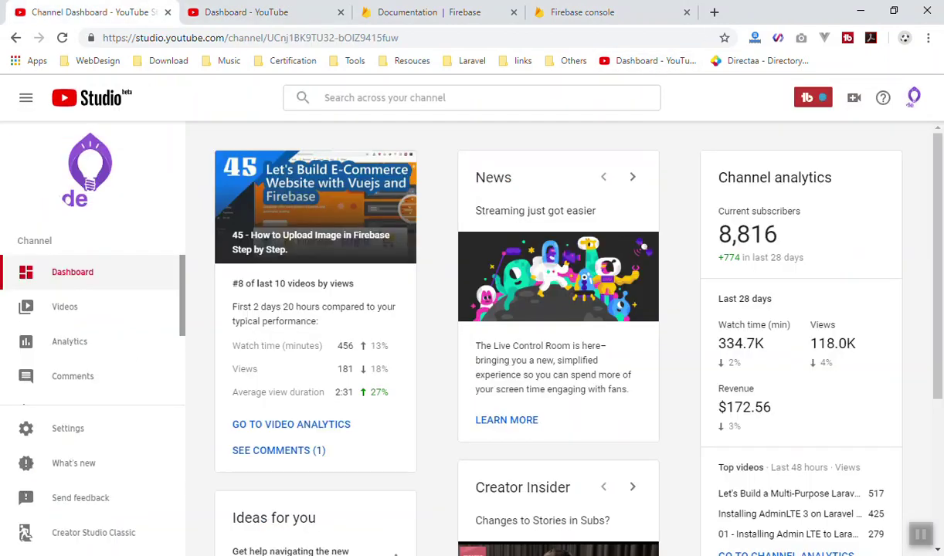
click(171, 37)
click(232, 12)
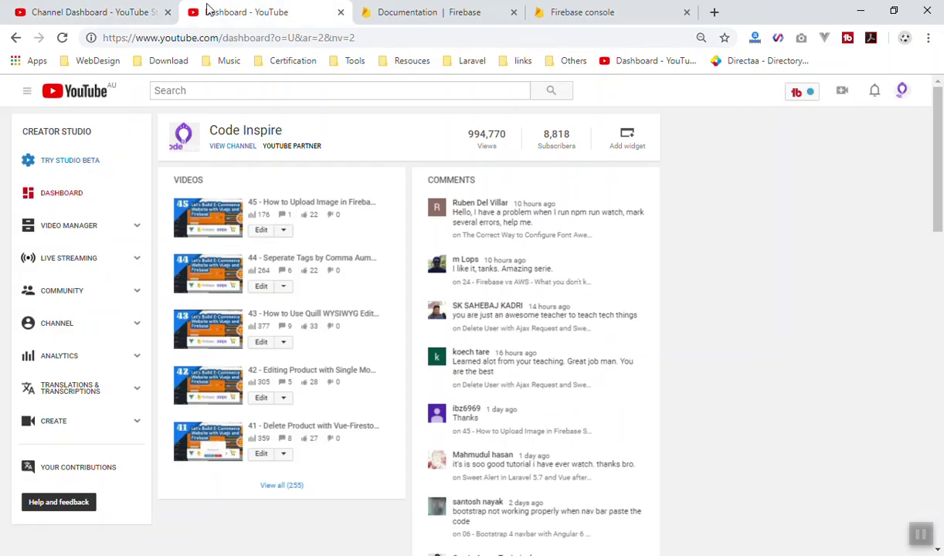
click(92, 12)
drag(232, 37, 183, 37)
click(232, 12)
click(92, 12)
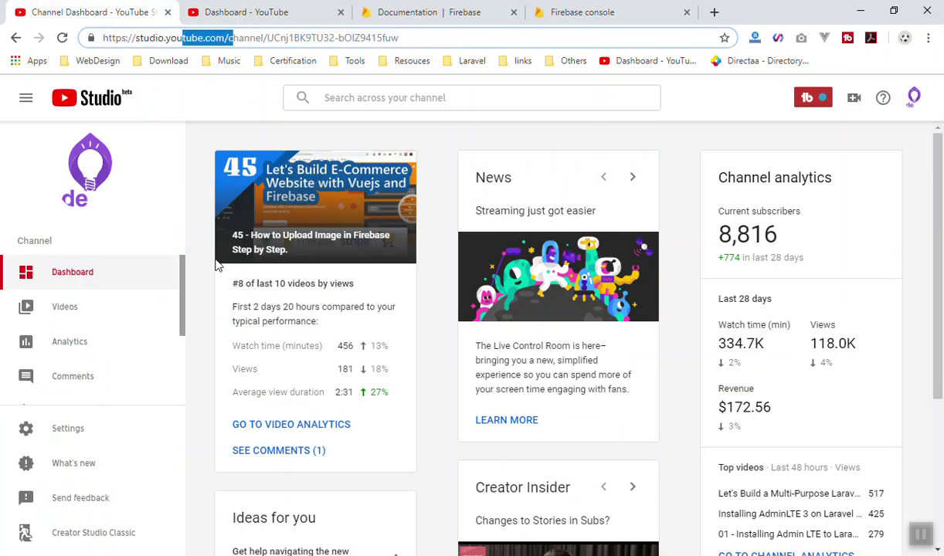
click(231, 11)
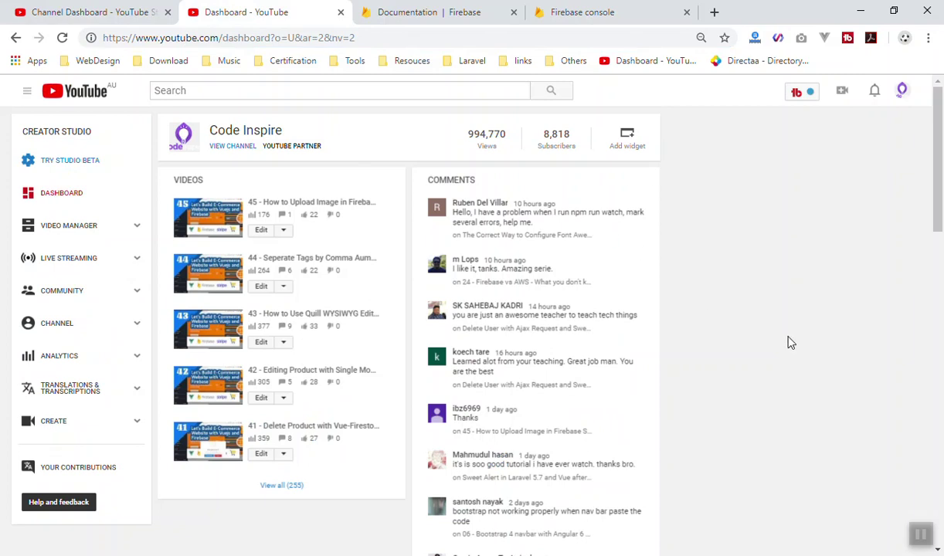